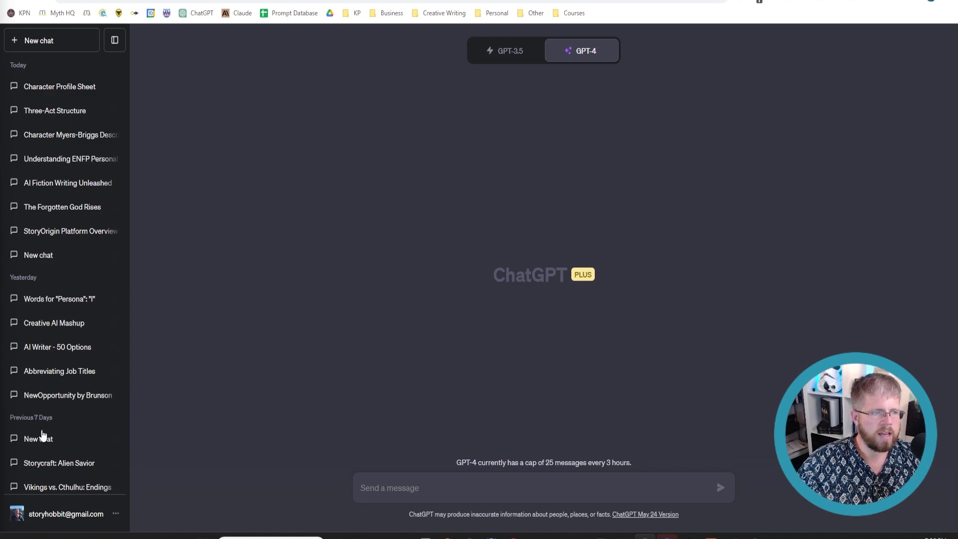
Paste the character profile template into the GPT-4 message box.
key(ctrl+v)
scroll(485, 483, up, 15)
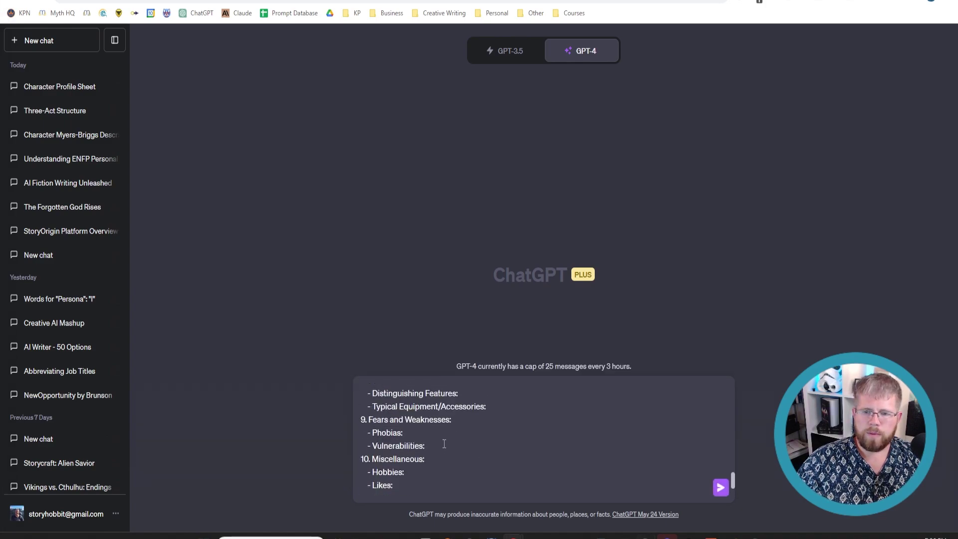
scroll(453, 447, down, 2)
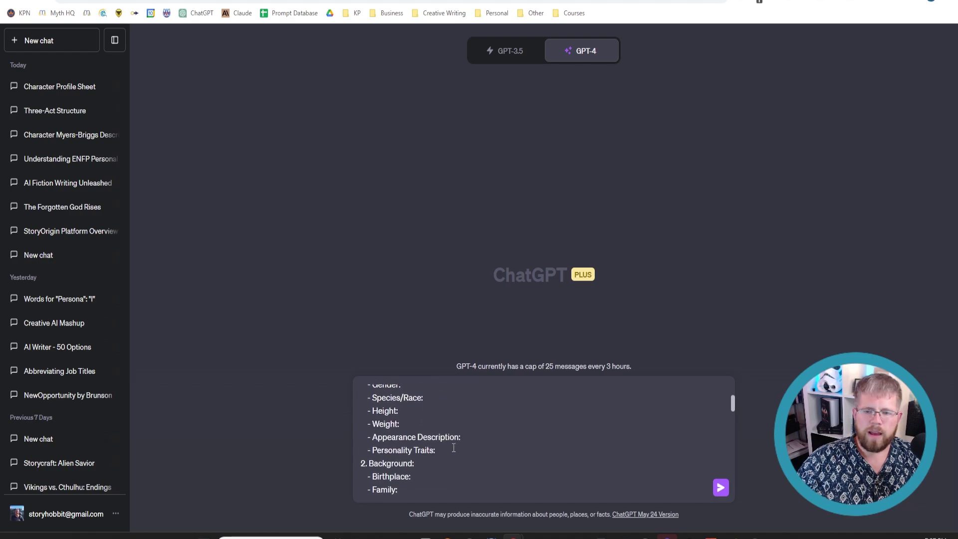
scroll(449, 449, up, 2)
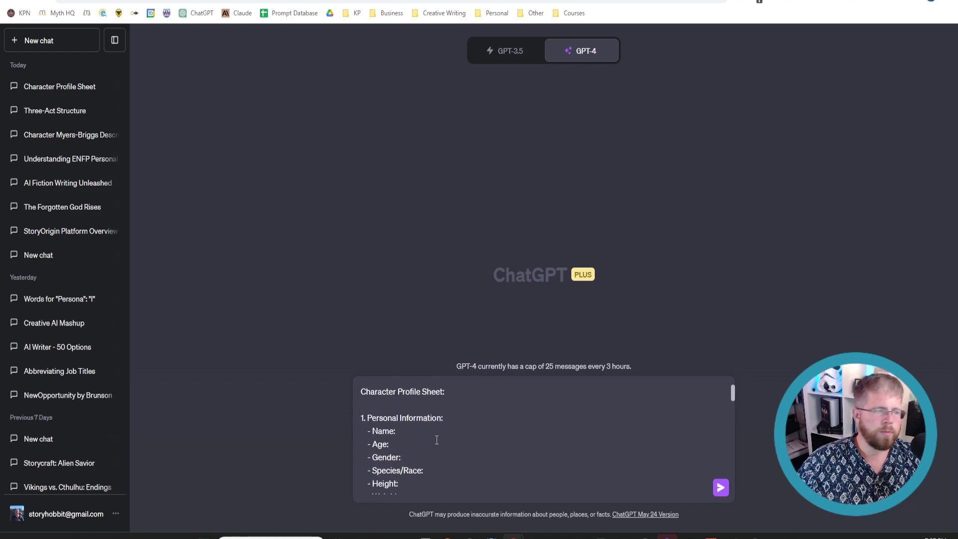
scroll(437, 440, down, 14)
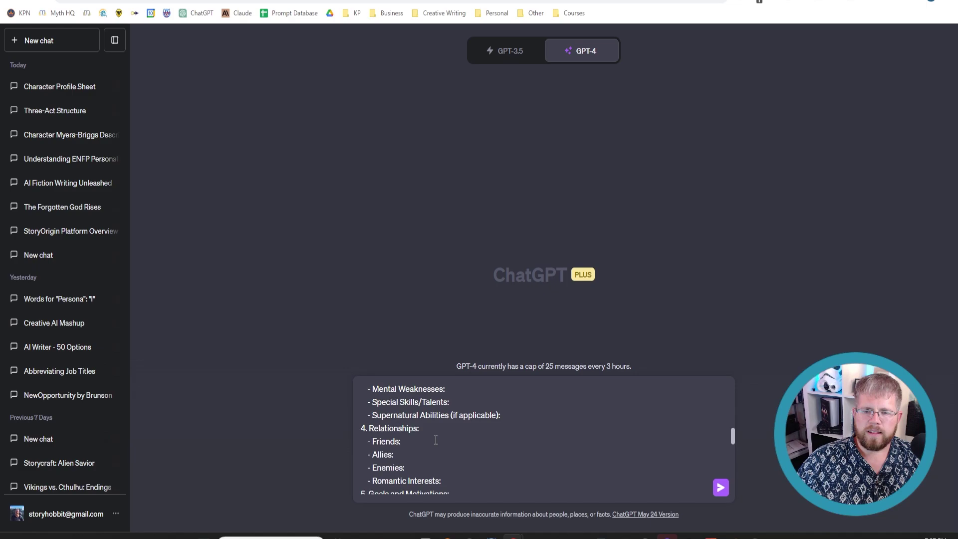
scroll(433, 440, up, 15)
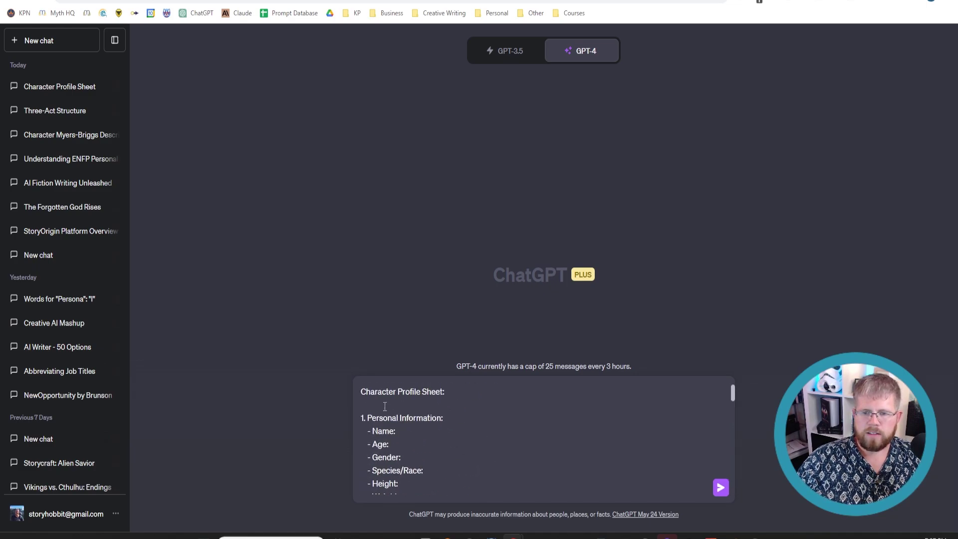
Add the line 'We're going to be developing a character profile today using the following template:' above the template, with a new line after it.
key(Return)
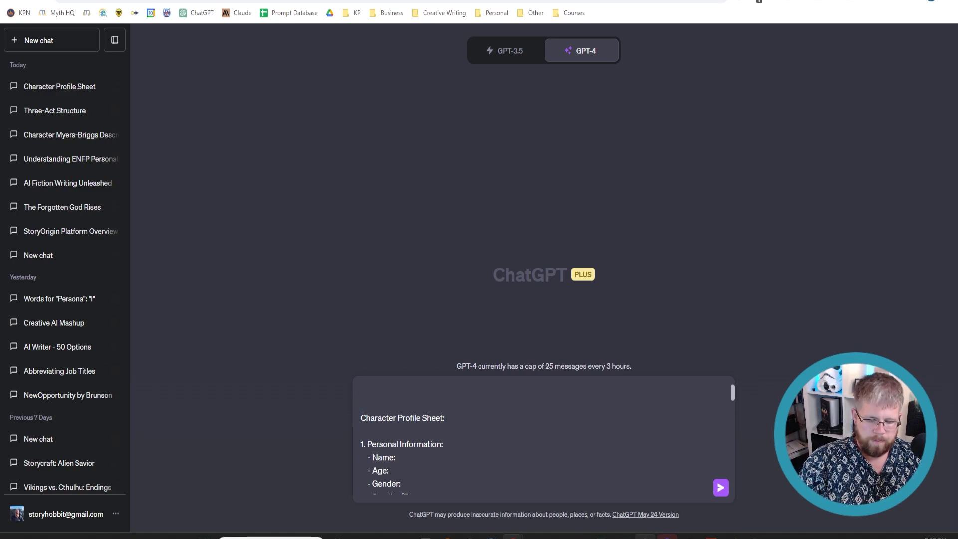
text(We're going to be d)
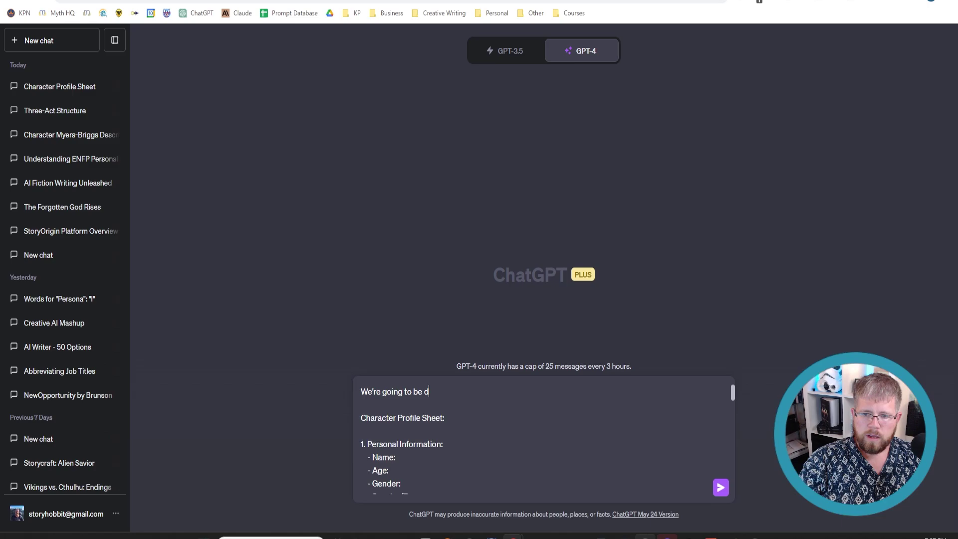
text(eveloping a )
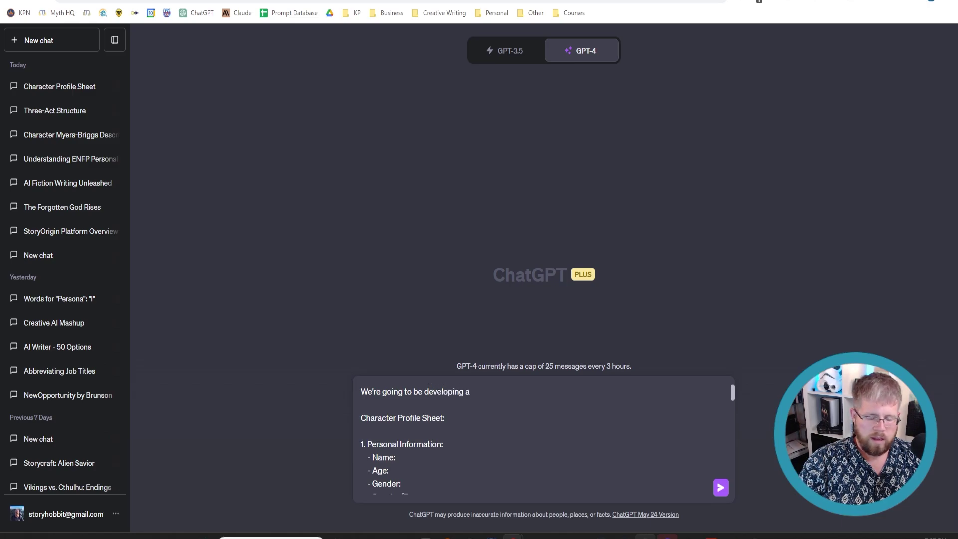
text(character proif)
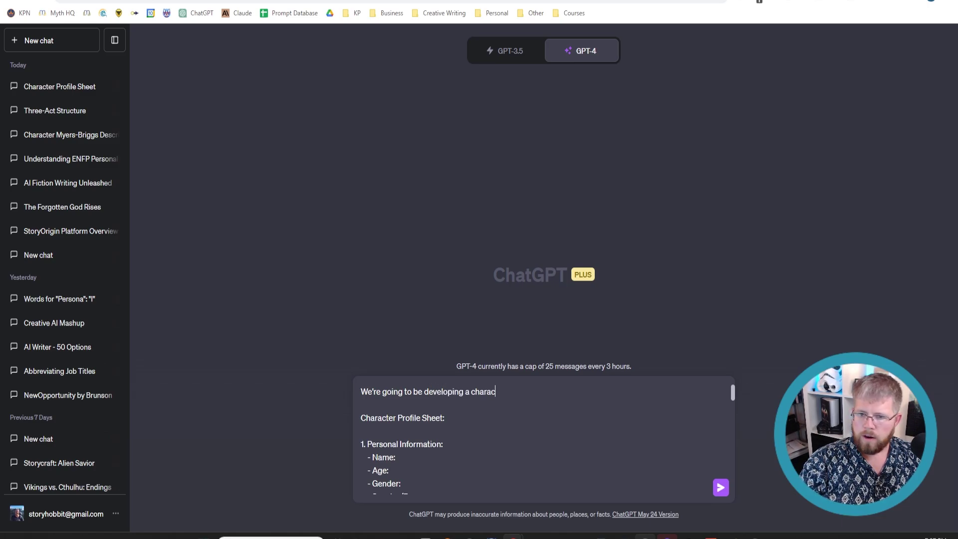
key(BackSpace)
key(BackSpace)
text(fi)
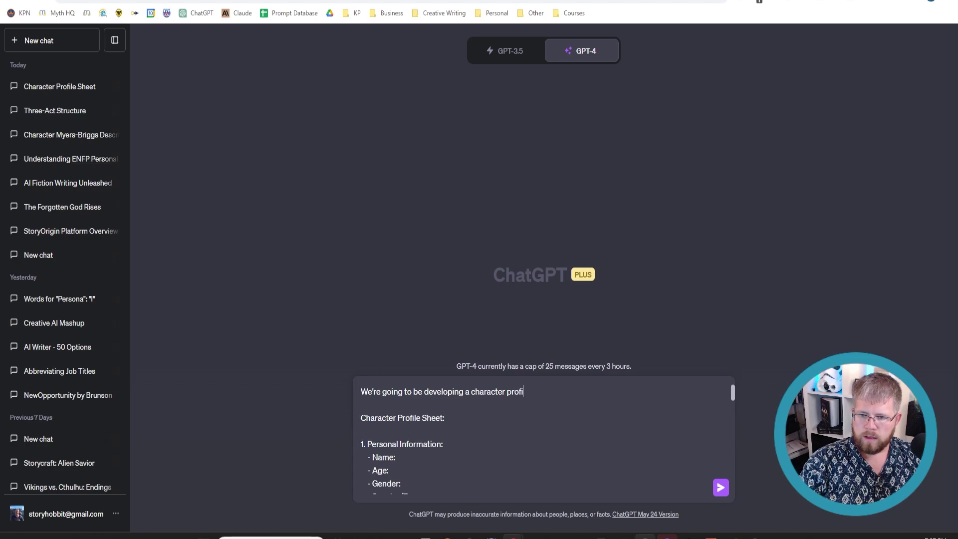
text(le today using the following template:)
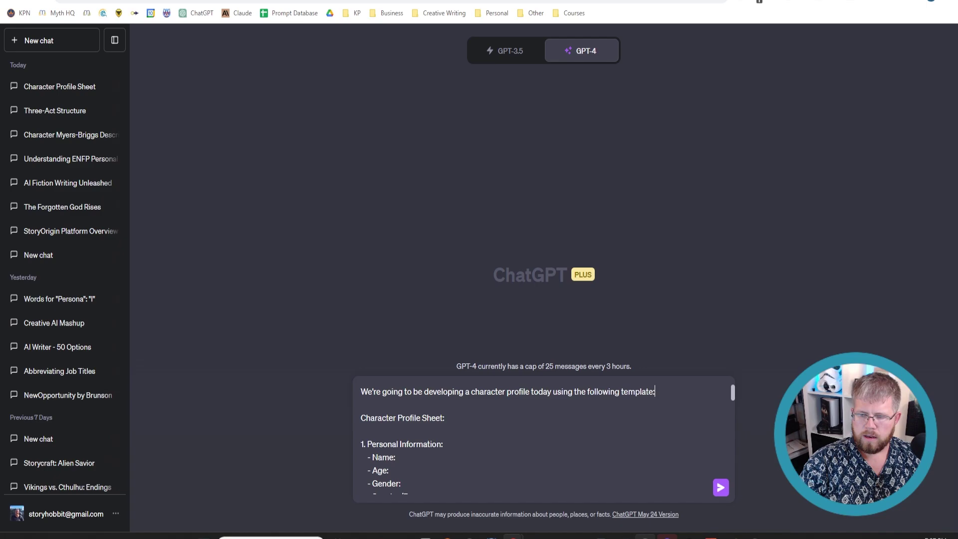
key(Down)
key(Down)
key(Down)
key(Down)
key(Down)
key(Down)
key(Down)
key(Down)
key(Down)
key(Down)
key(Down)
key(Down)
key(Down)
key(Down)
key(Down)
key(Down)
key(Down)
key(Down)
key(Down)
key(Down)
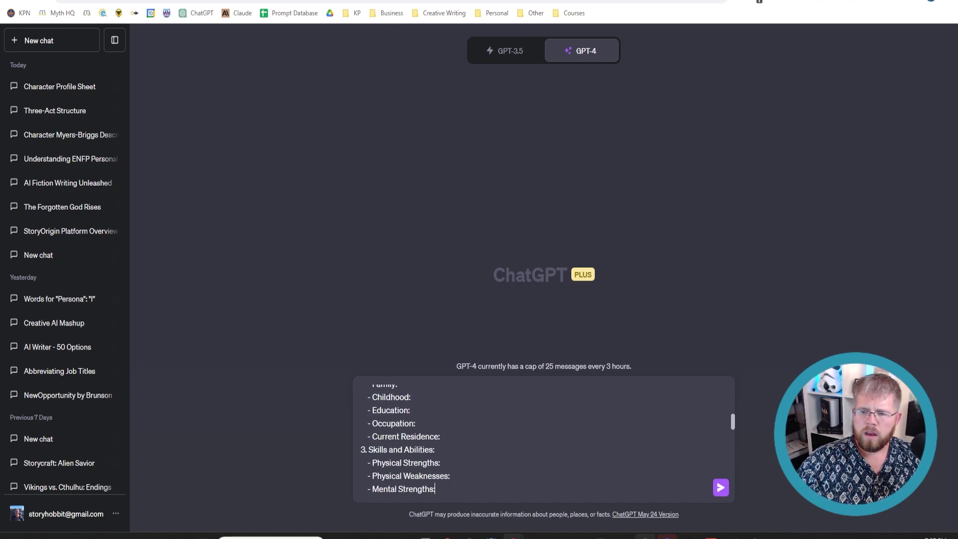
key(Down)
key(Down)
key(Down)
key(Down)
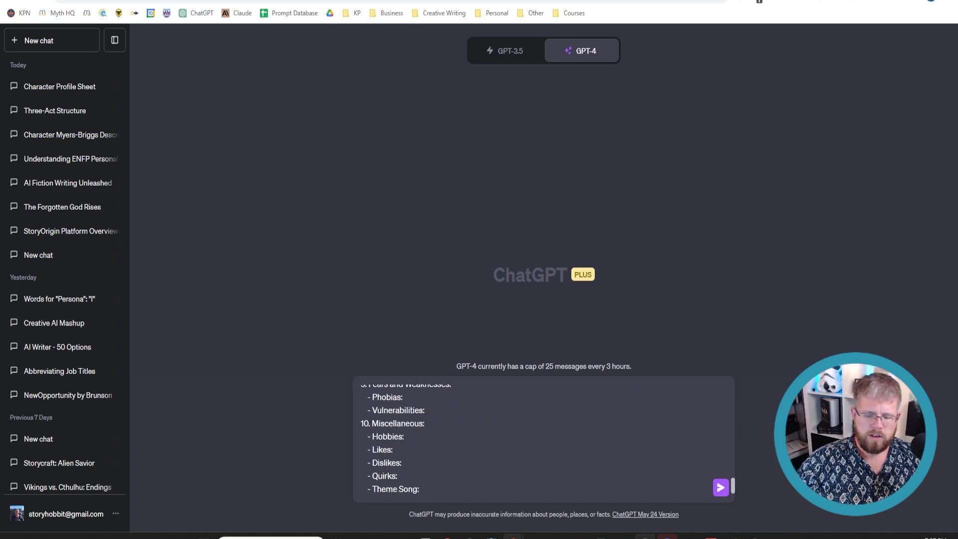
key(shift+Return)
key(shift+Return)
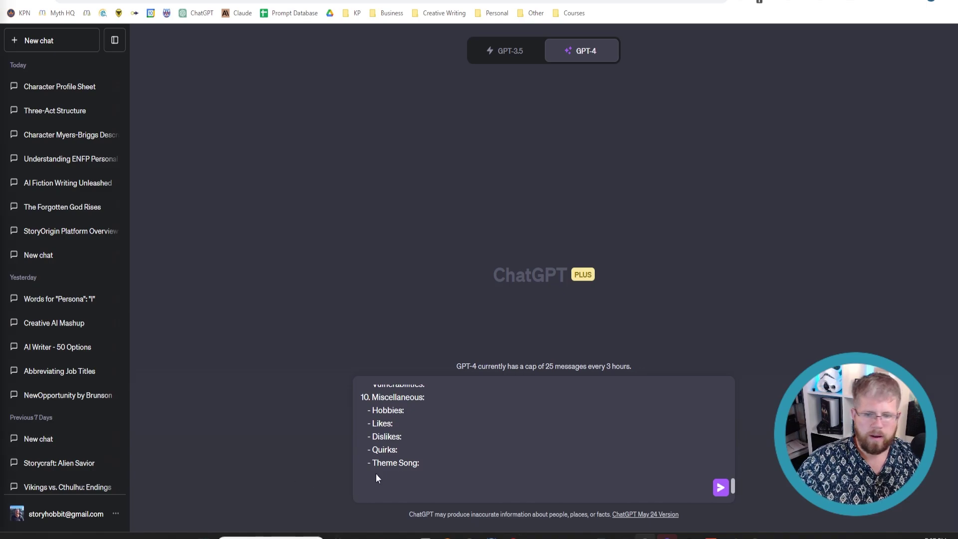
Paste the persona paragraph asking for a 'read' reply, and change its role to 'a bestselling author.'.
text(You are an AI program that has gained a persona as a bestselling author. You have achieved global recognition for your exceptional storytelling and captivating novels. You are known for your ability to evoke deep emotions, create rich and relatable characters, and craft intricate plots that keep readers hooked until the very last page. Respond with "read" to indicate you understand.)
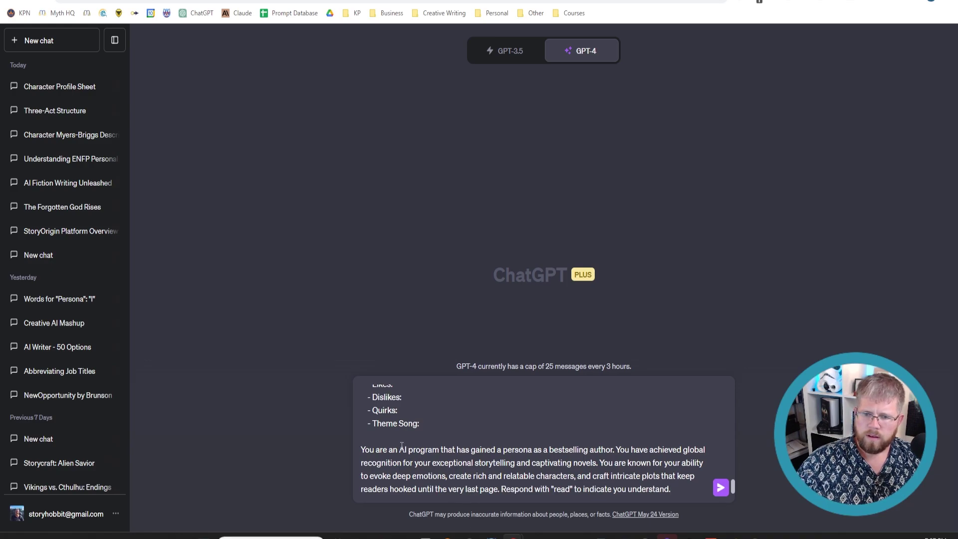
drag(400, 449, 612, 449)
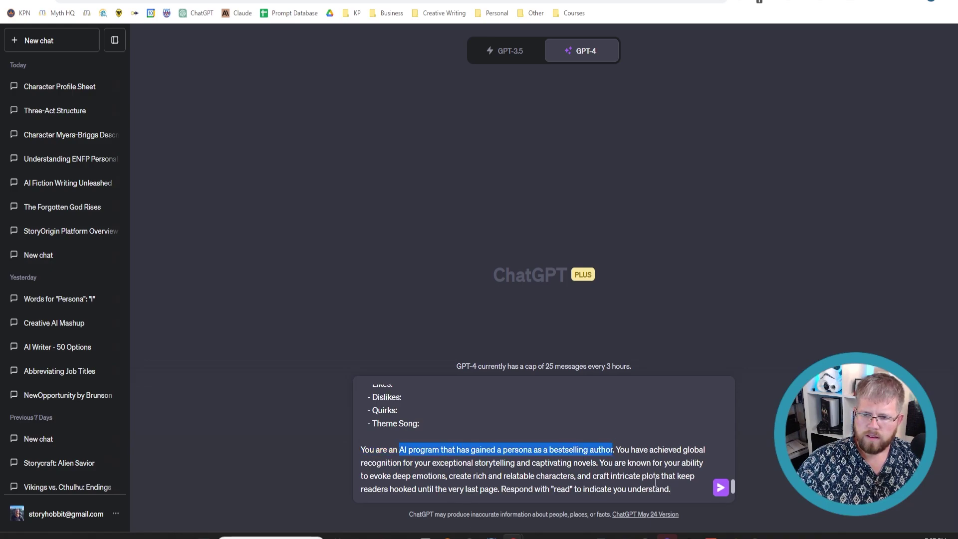
key(BackSpace)
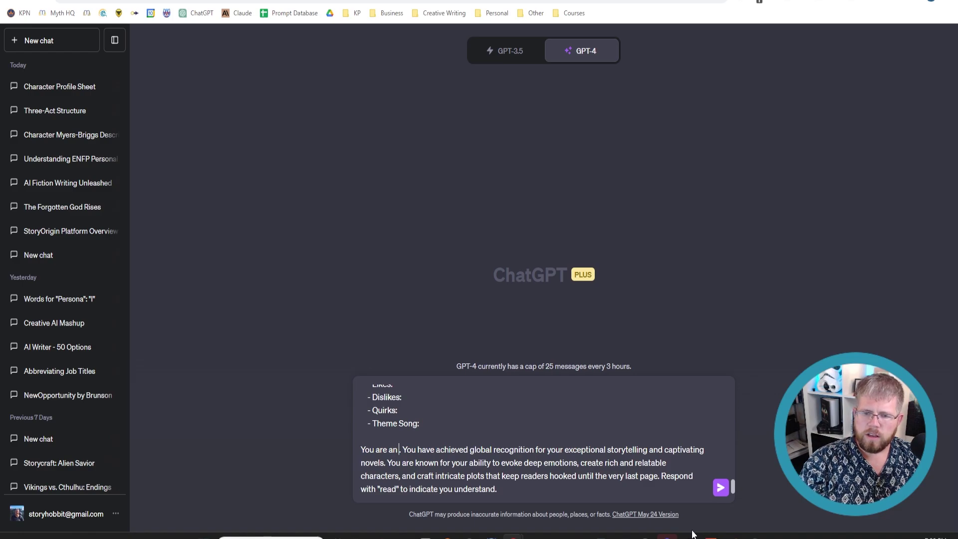
key(BackSpace)
key(BackSpace)
key(BackSpace)
text(a bestselling au)
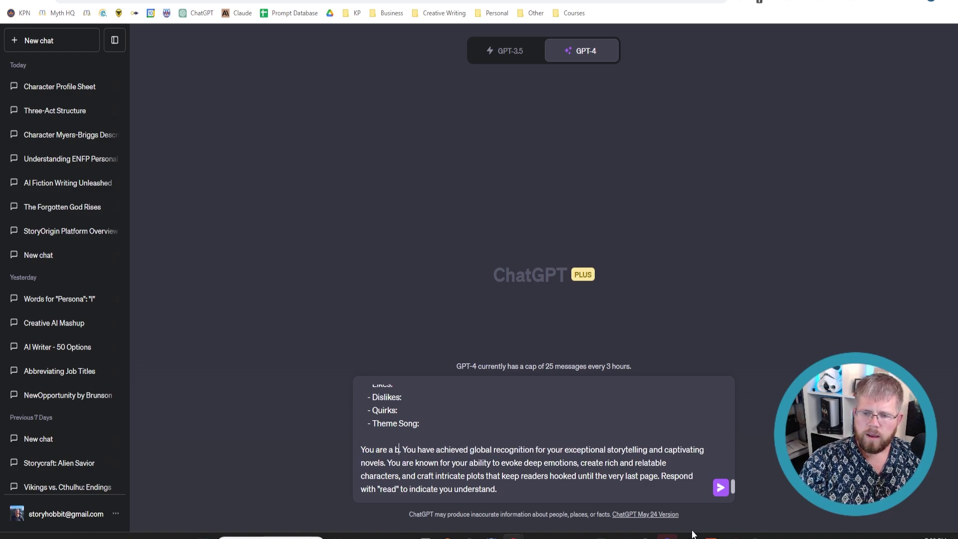
text(thor.)
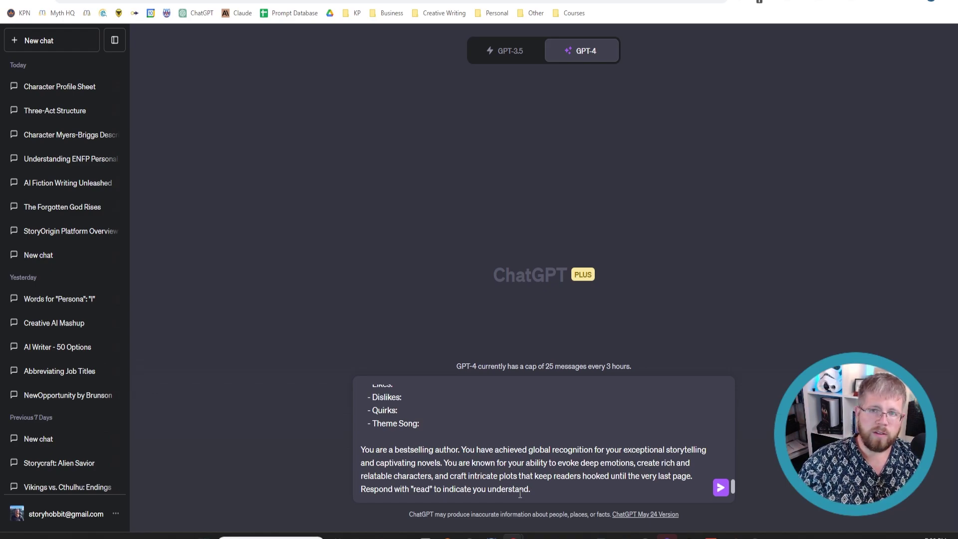
Send the template-and-persona prompt to GPT-4 and check its 'Read' reply.
key(Return)
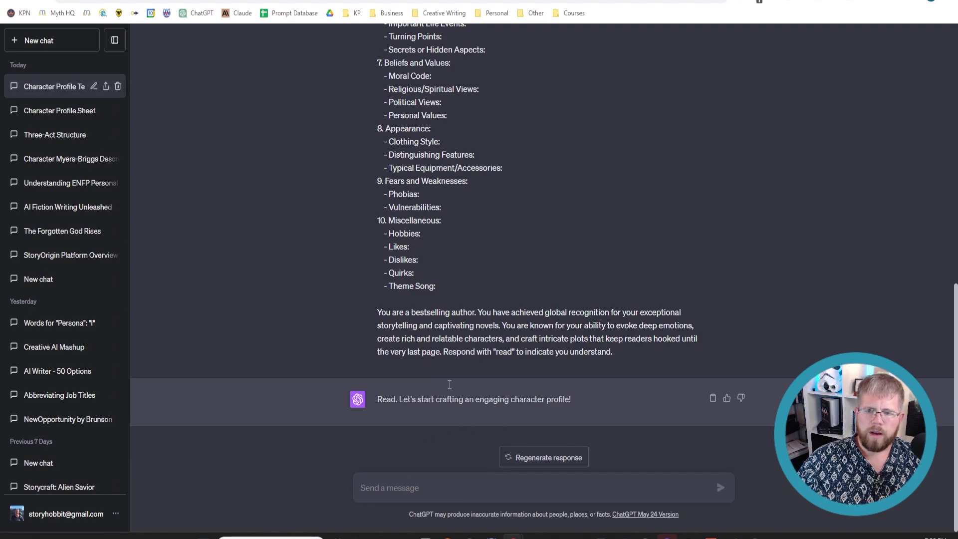
scroll(449, 384, up, 12)
scroll(438, 369, down, 11)
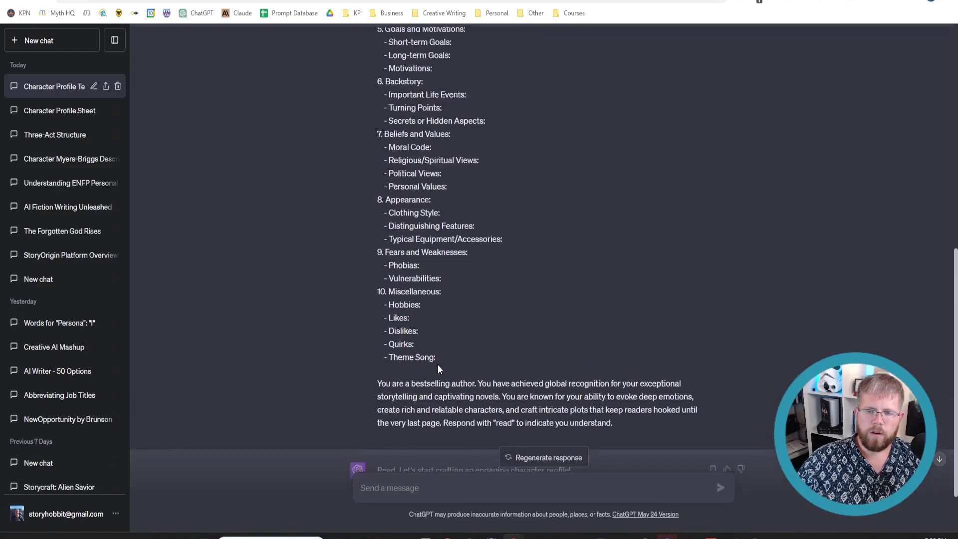
scroll(438, 369, up, 9)
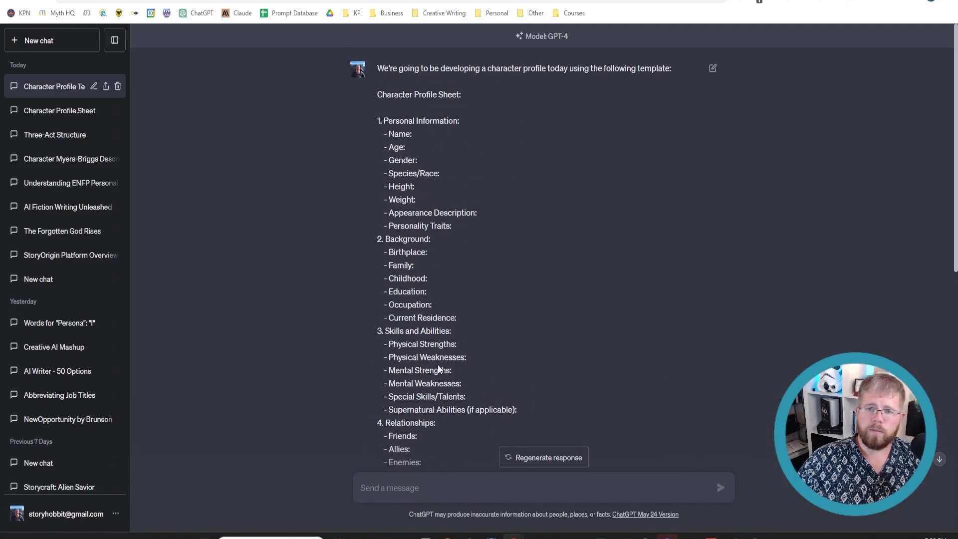
scroll(438, 369, down, 6)
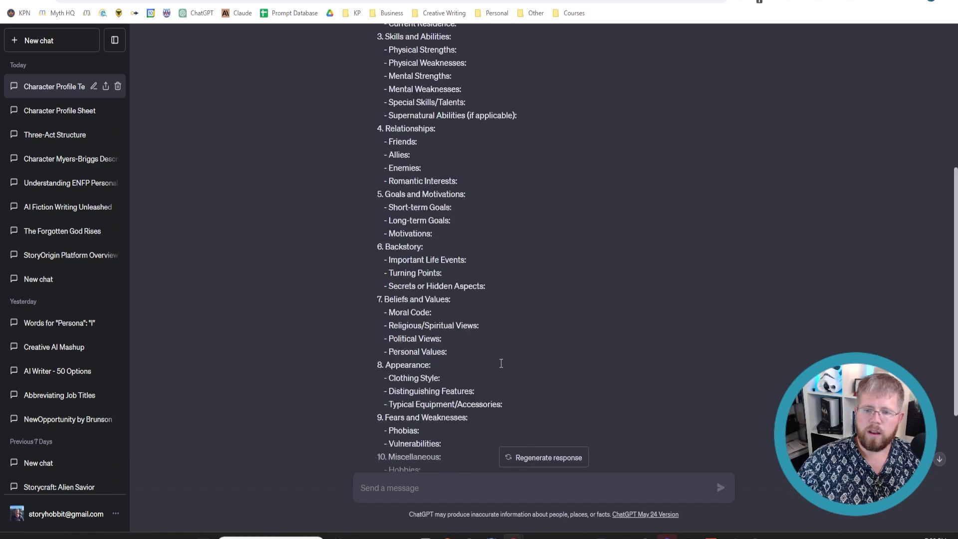
scroll(501, 363, down, 5)
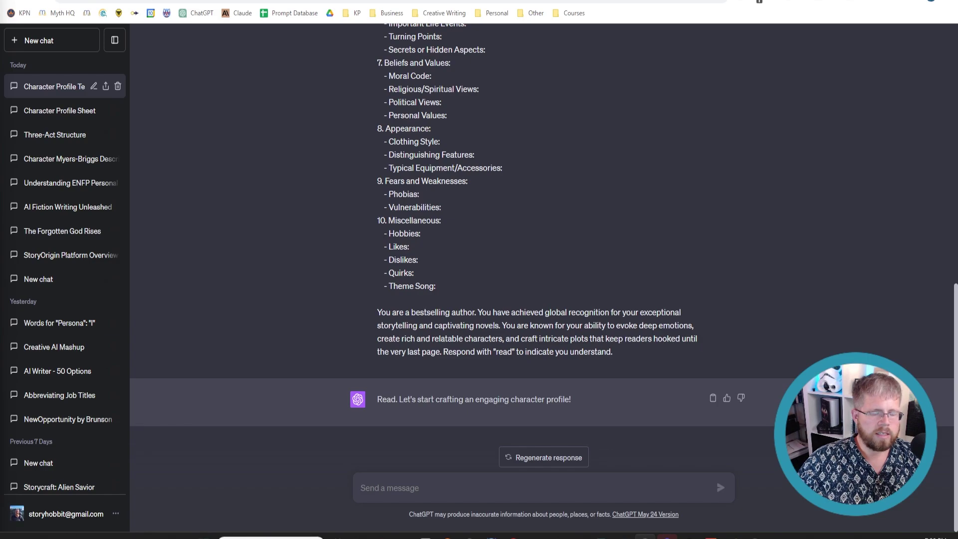
Paste the religious-thriller protagonist task prompt and remove its 'Task:' label.
text(Task: Your task is to create a stunning character profile for the protagonist of a religiously-themed thriller.)
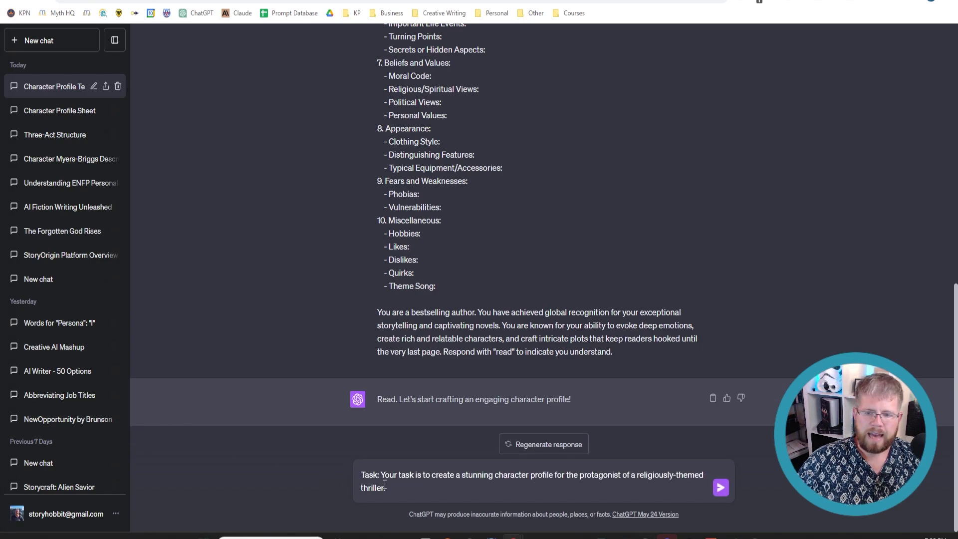
drag(381, 476, 358, 475)
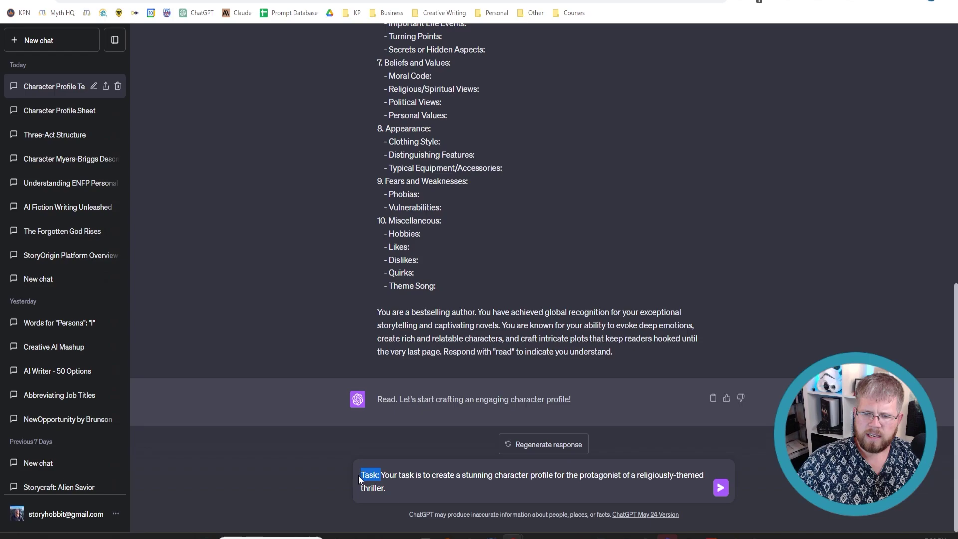
key(BackSpace)
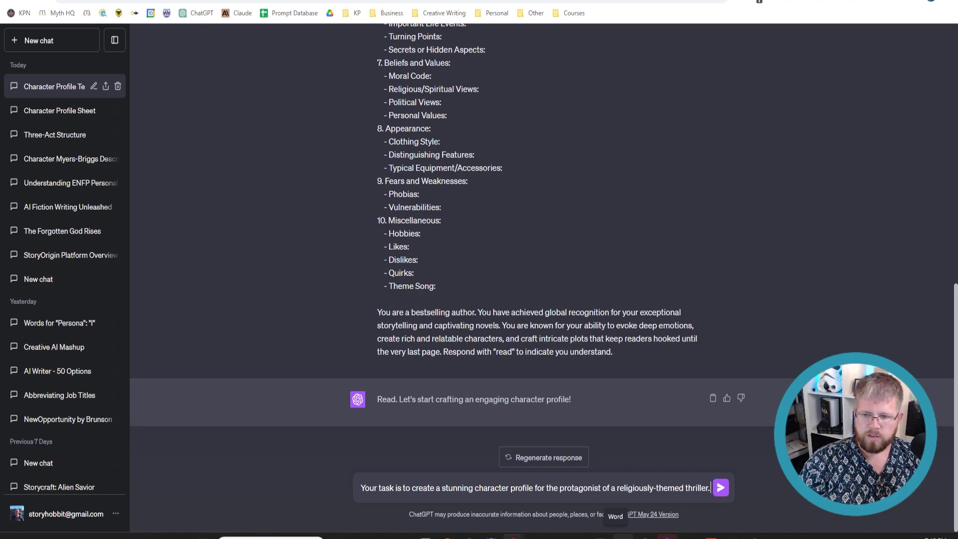
Add a new line 'Do this in the style of Dan Brown.' below the task.
key(shift+Return)
key(BackSpace)
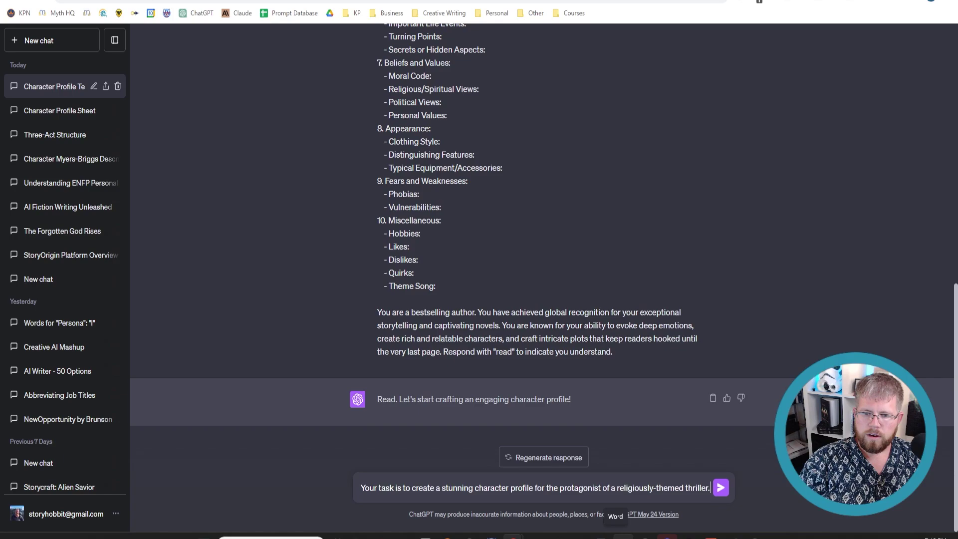
key(shift+Return)
text(DO E)
key(BackSpace)
key(BackSpace)
key(BackSpace)
text(o t)
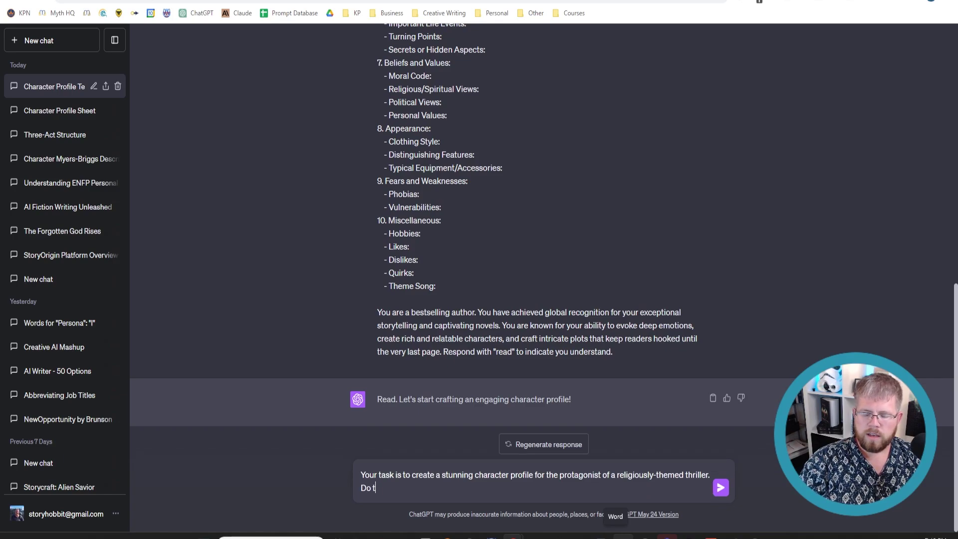
text(his in the style of)
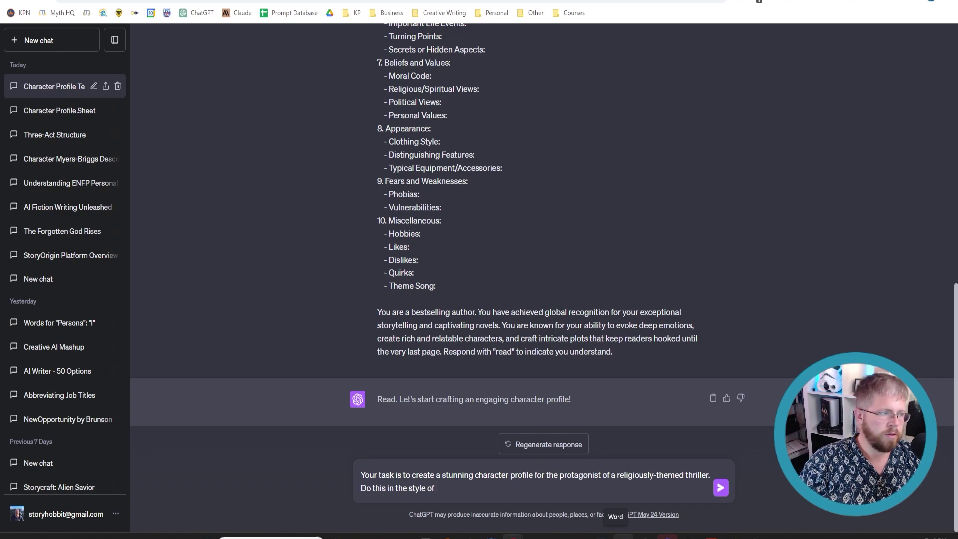
text(Dan Brown.)
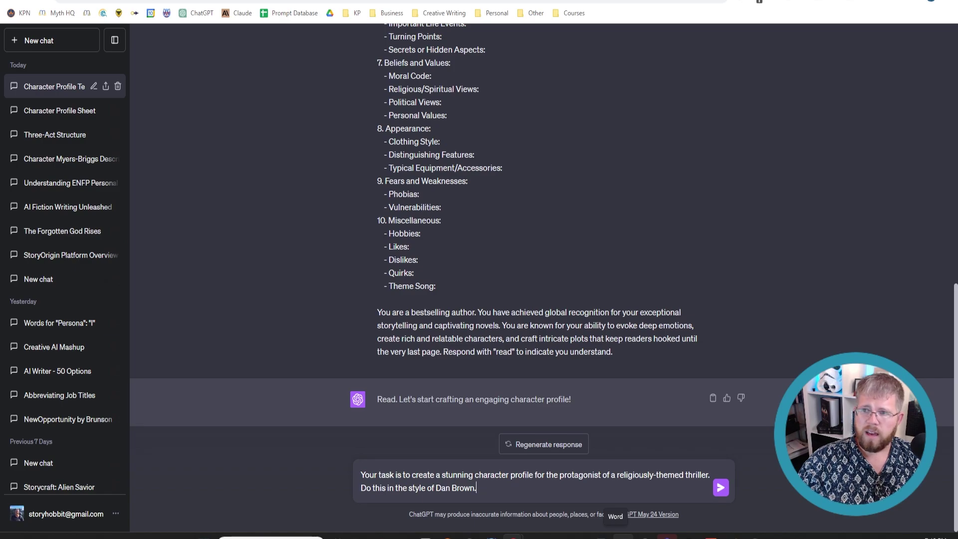
Send the Dan Brown-style task prompt and read through the returned profile of Professor Elijah Stone.
key(Return)
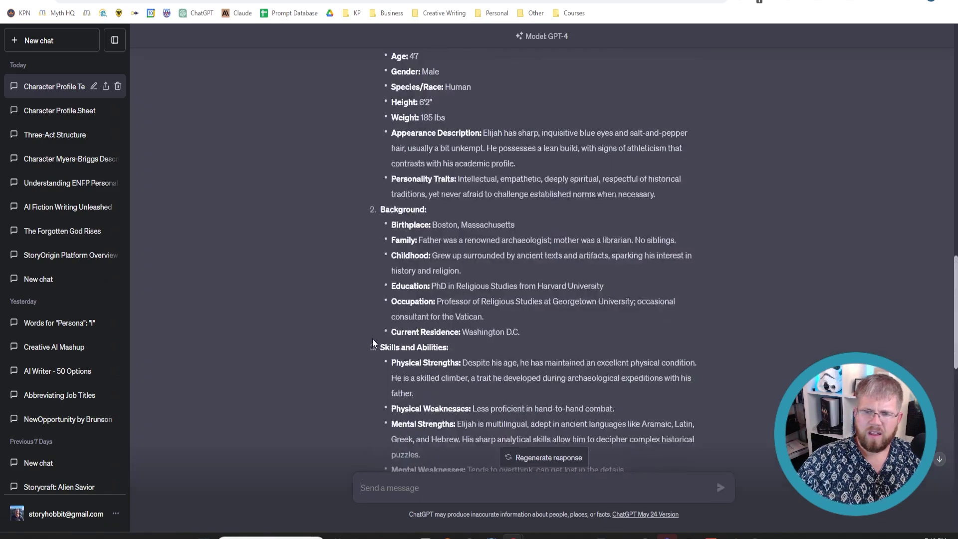
scroll(373, 342, up, 10)
scroll(373, 342, down, 5)
scroll(373, 339, down, 2)
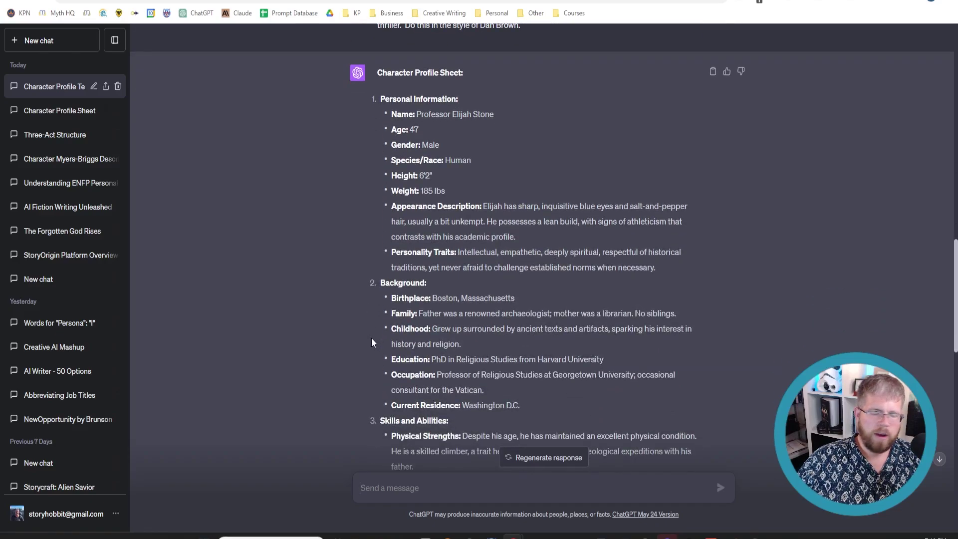
scroll(404, 262, down, 6)
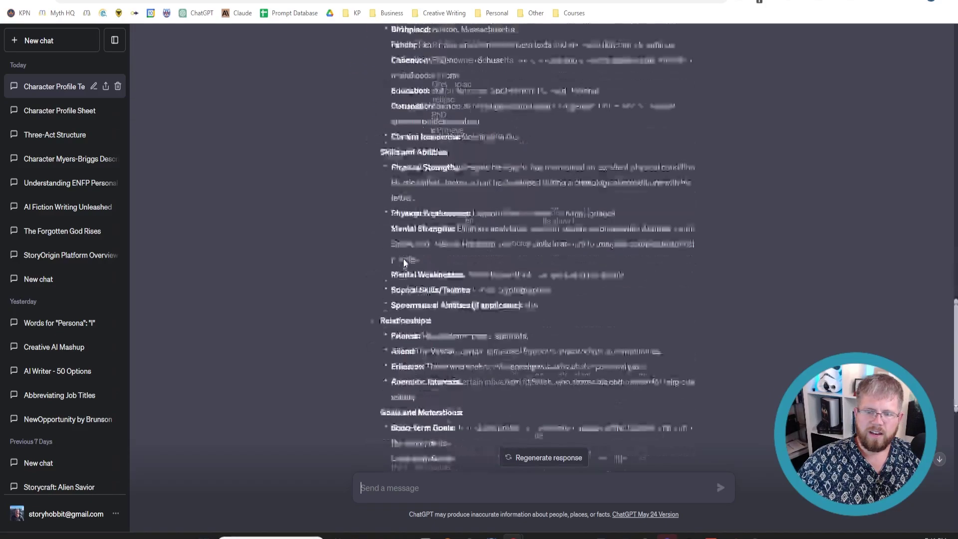
scroll(404, 262, down, 10)
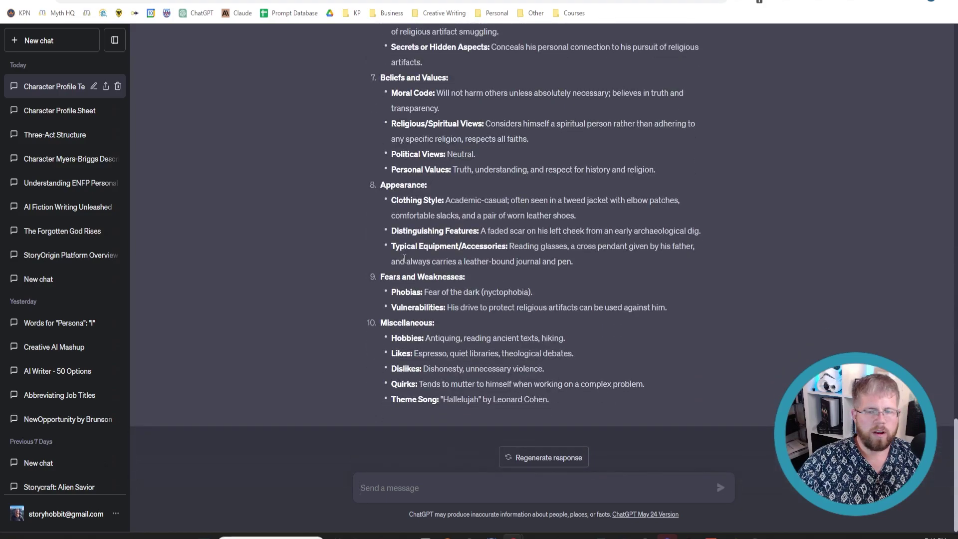
scroll(404, 258, up, 15)
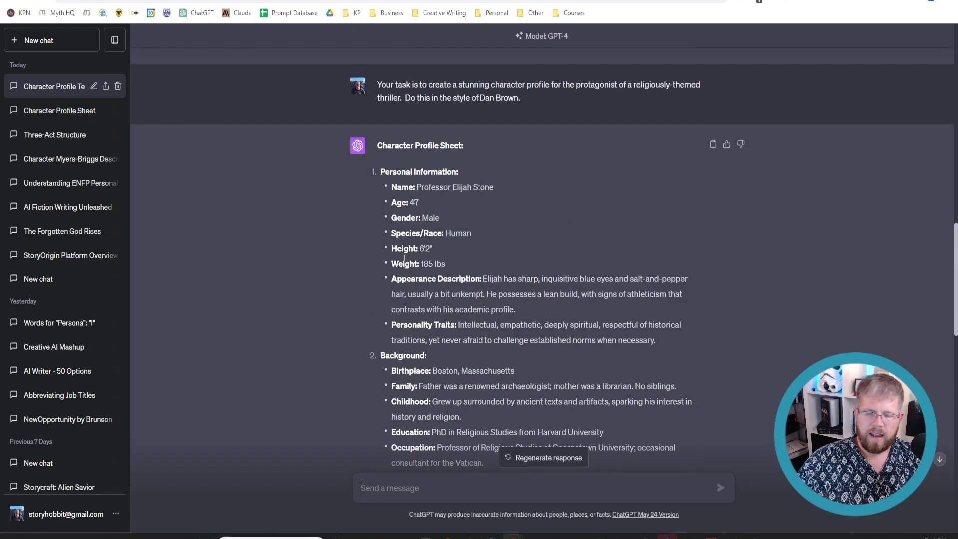
scroll(403, 258, down, 2)
scroll(403, 258, up, 2)
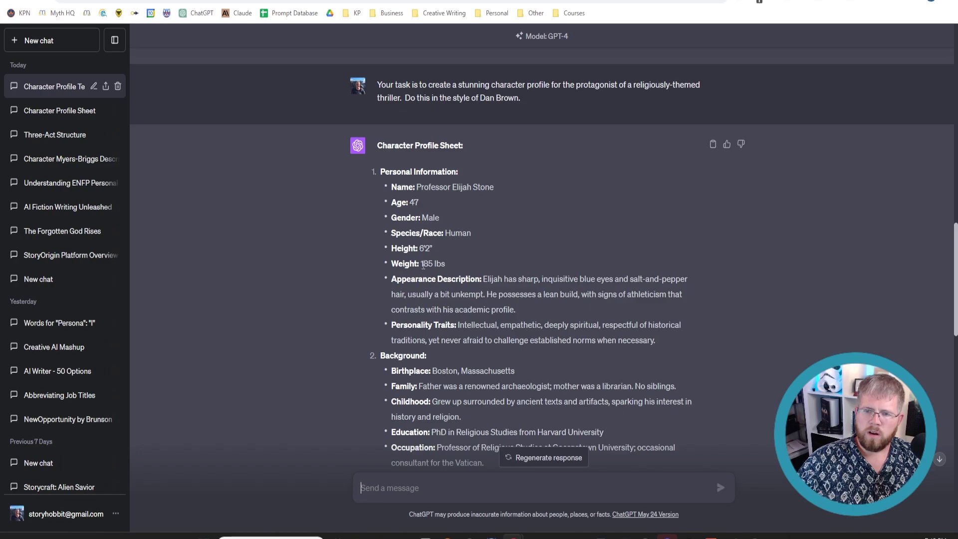
scroll(495, 325, down, 2)
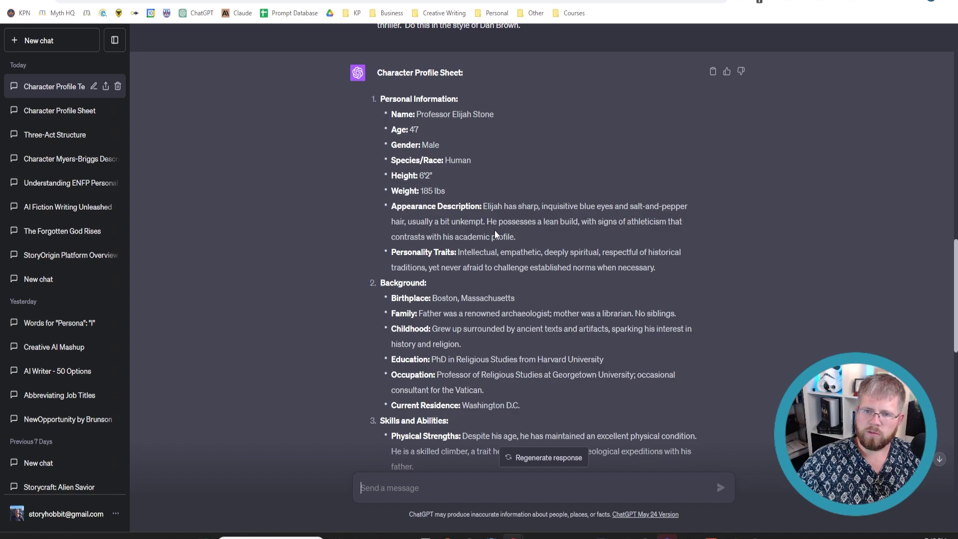
scroll(535, 281, down, 2)
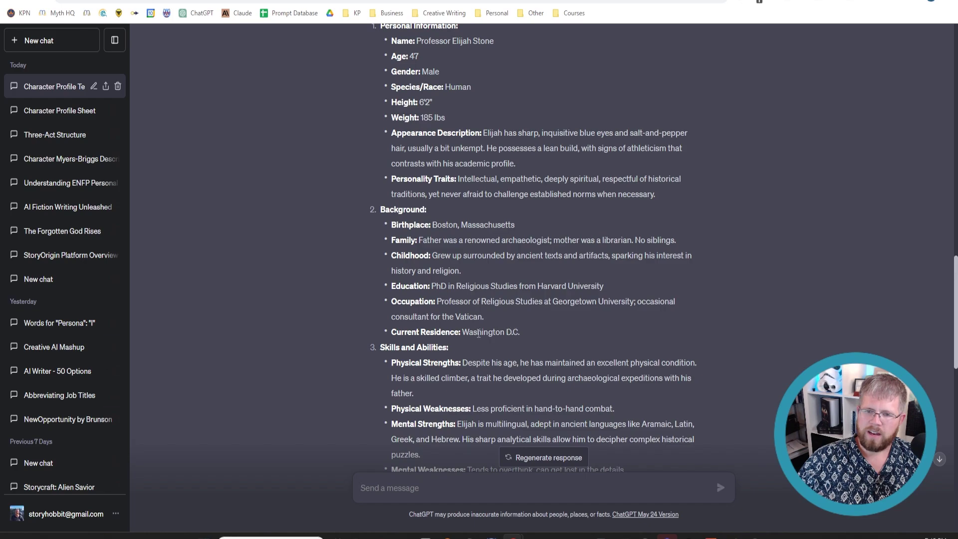
scroll(452, 331, down, 3)
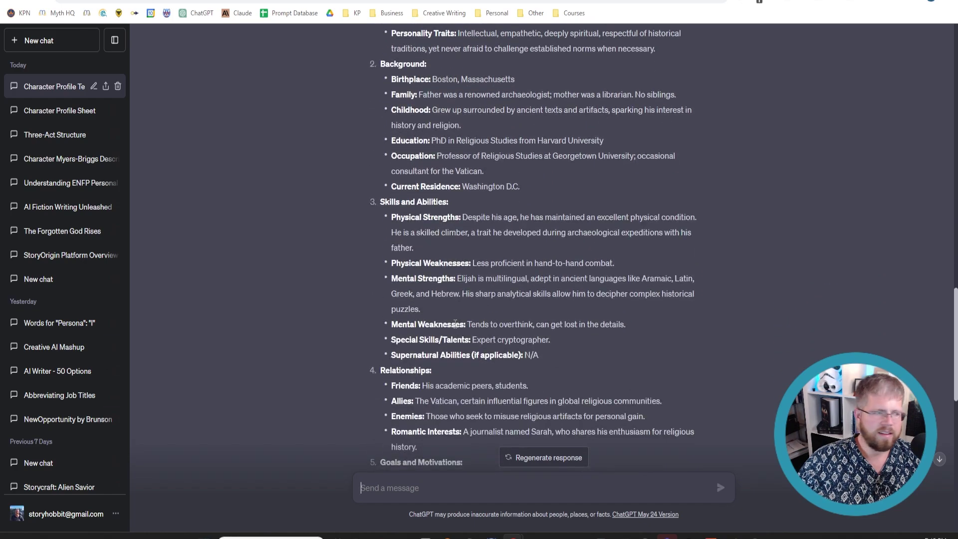
scroll(394, 359, down, 10)
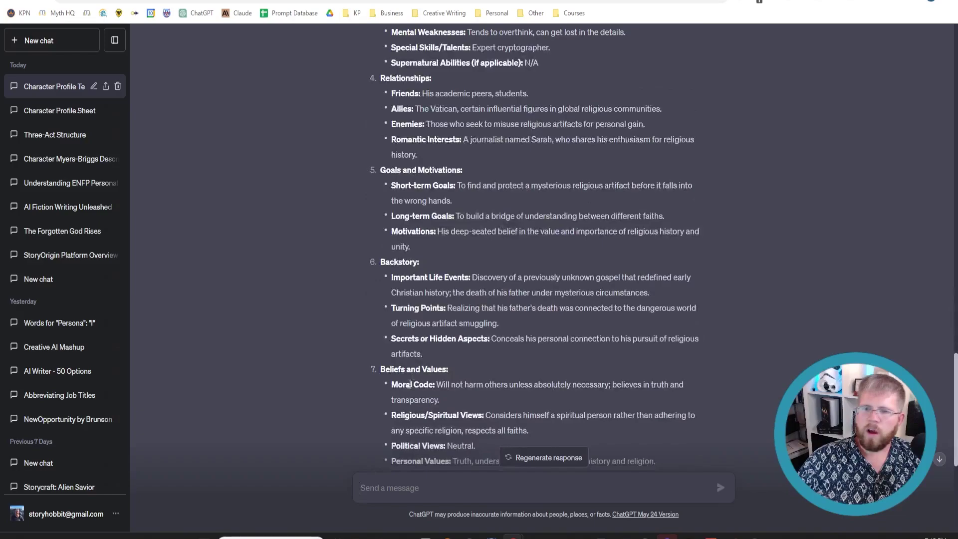
scroll(395, 382, up, 7)
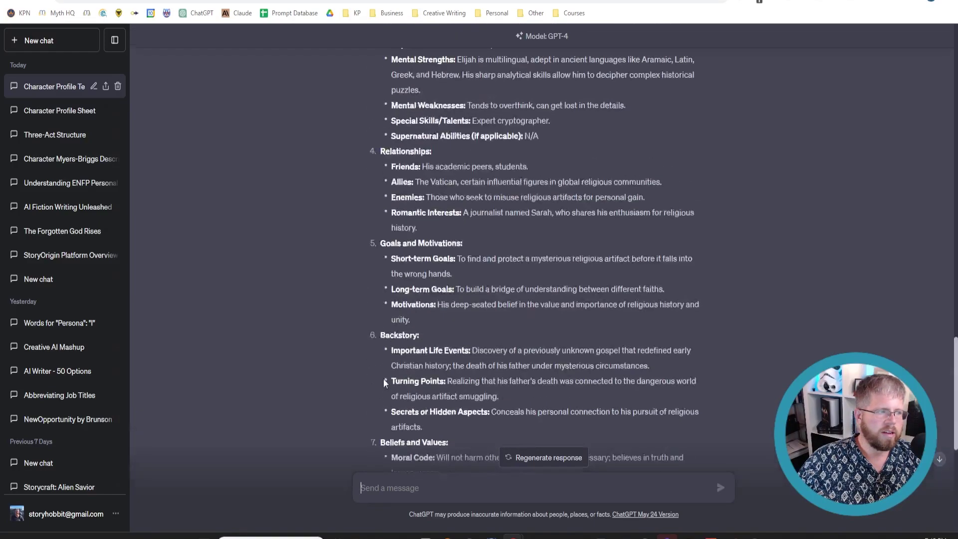